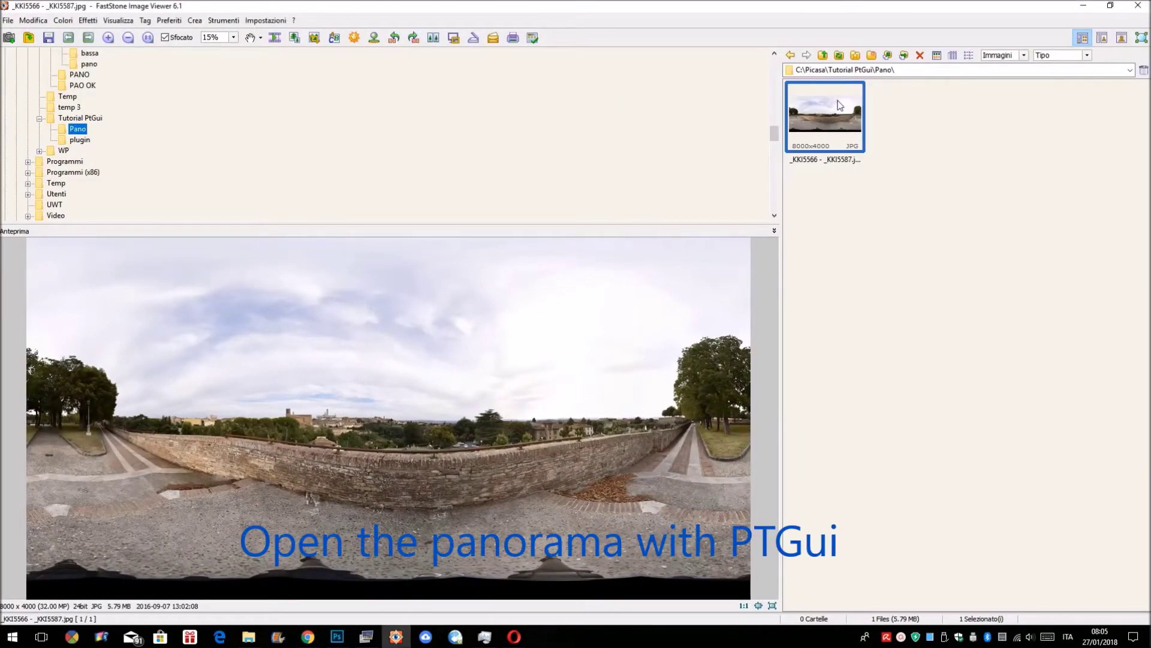
Drag the 8000x4000 equirectangular panorama from FastStone onto the PTGui window.
mouse_move(835, 102)
mouse_down()
mouse_move(396, 481)
mouse_move(361, 631)
mouse_up()
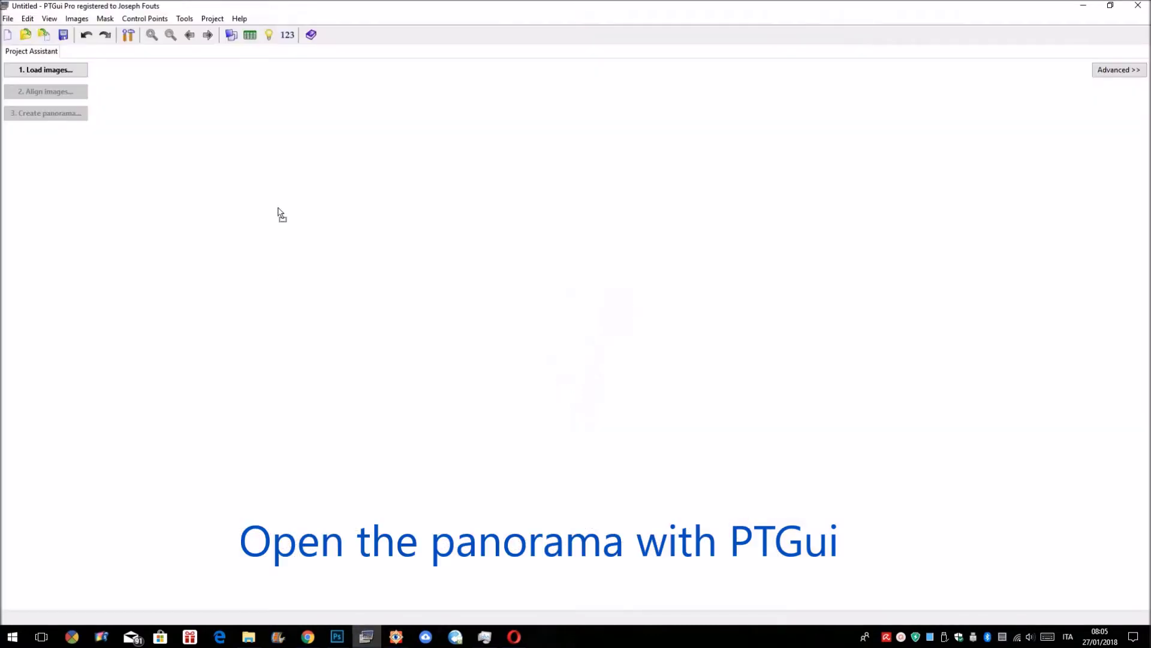
Load the panorama into a new PTGui project and apply the extract_floor template.
drag(362, 631, 280, 209)
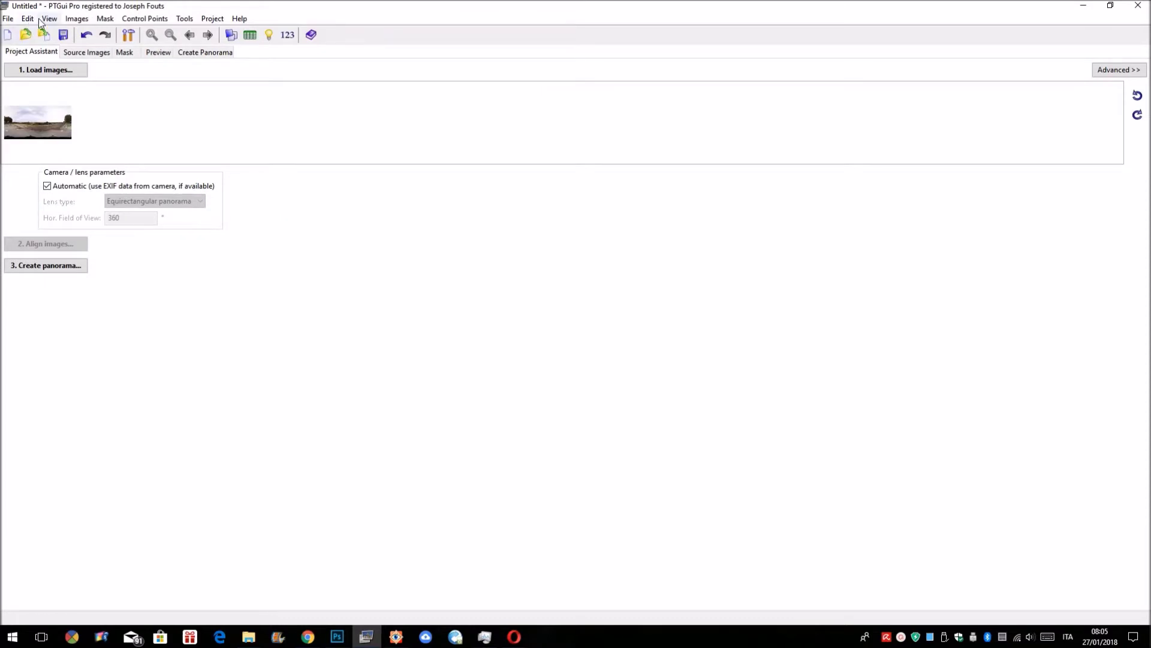
click(8, 19)
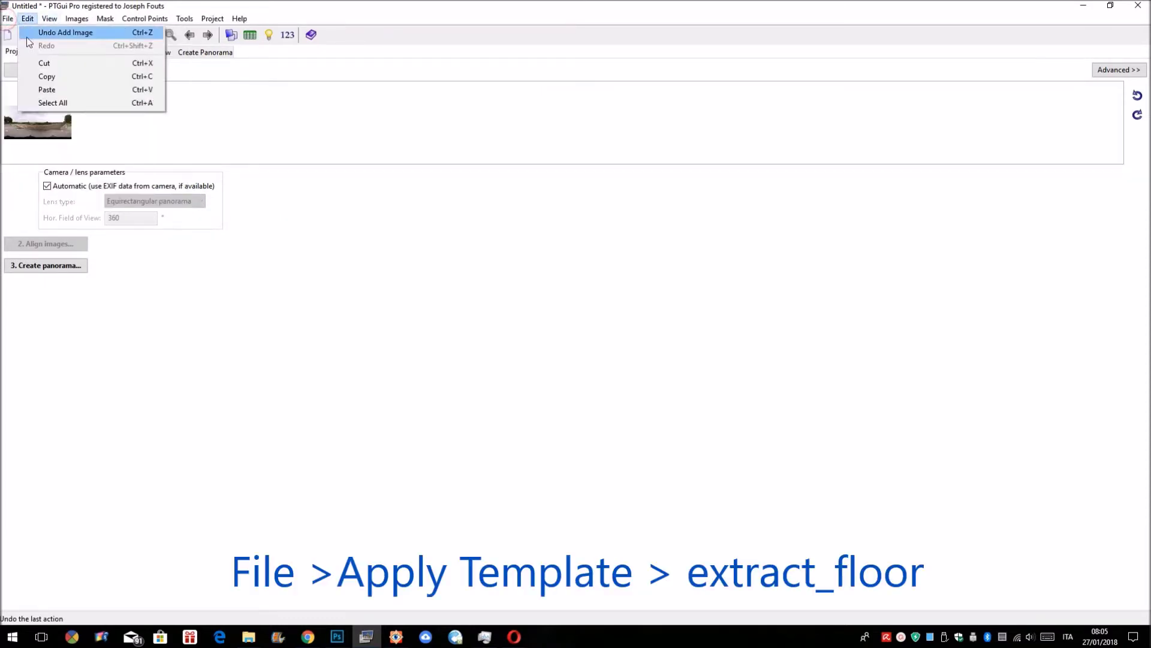
mouse_move(44, 72)
click(230, 72)
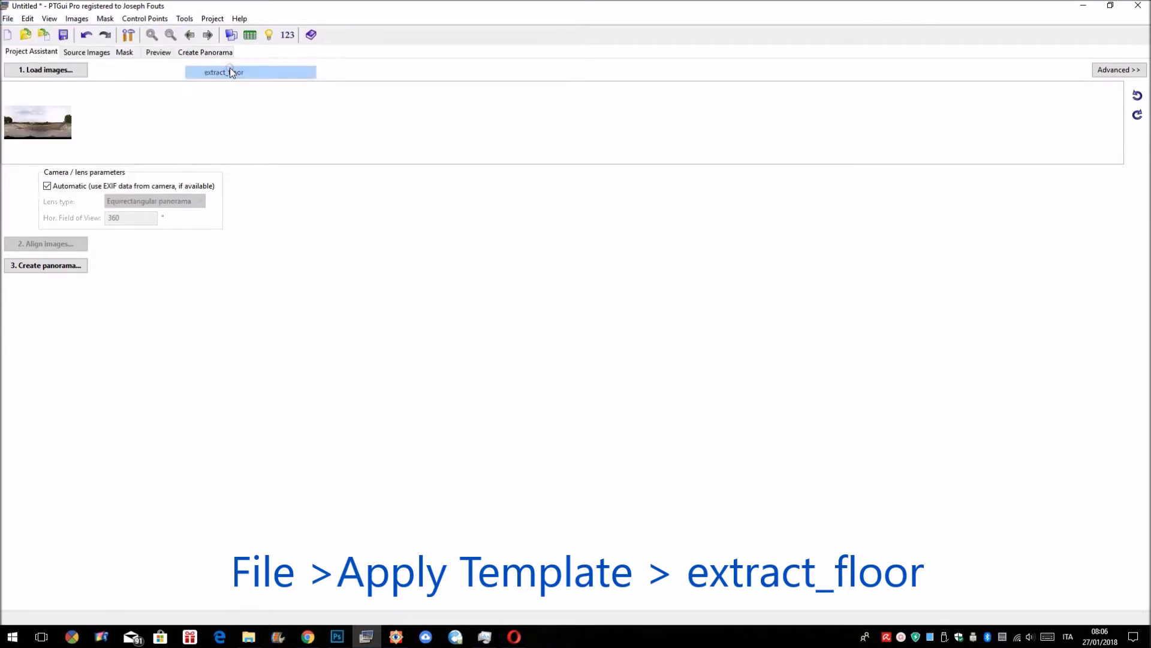
click(396, 636)
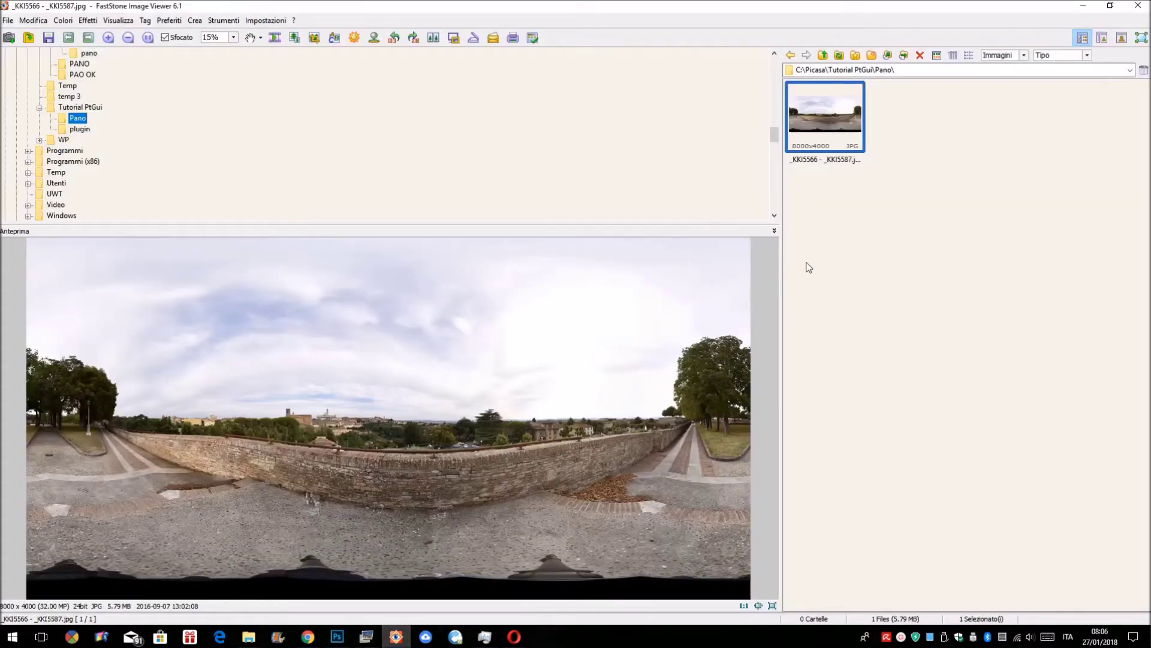
click(376, 636)
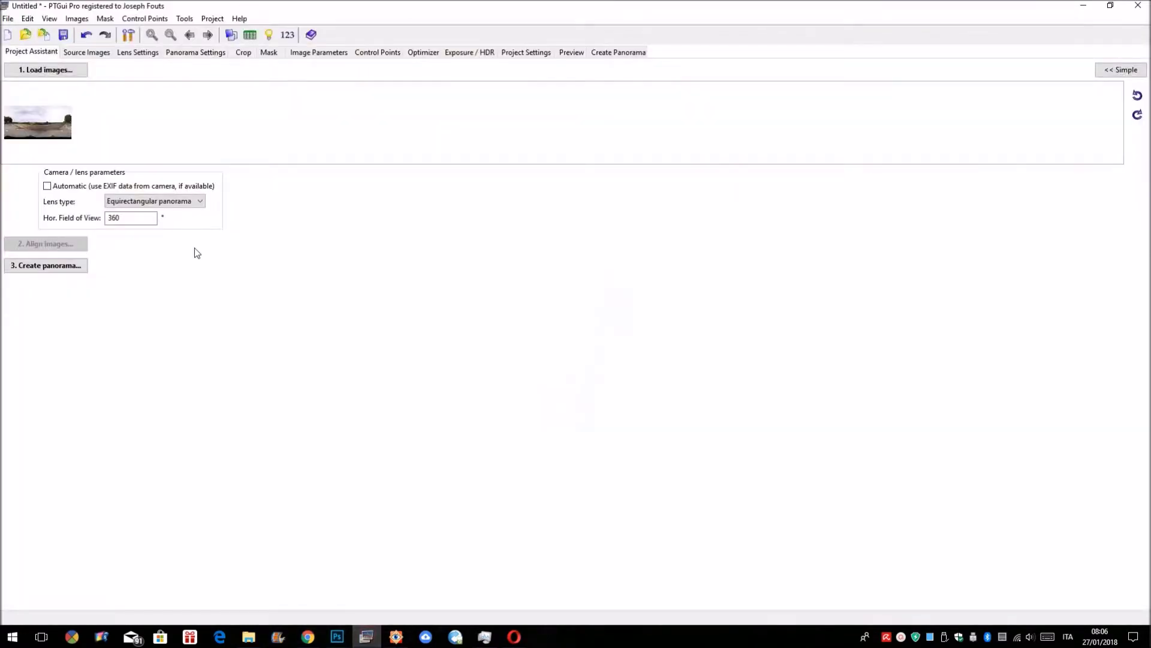
Render the extracted floor view as a 3000x3000 JPEG file.
click(73, 266)
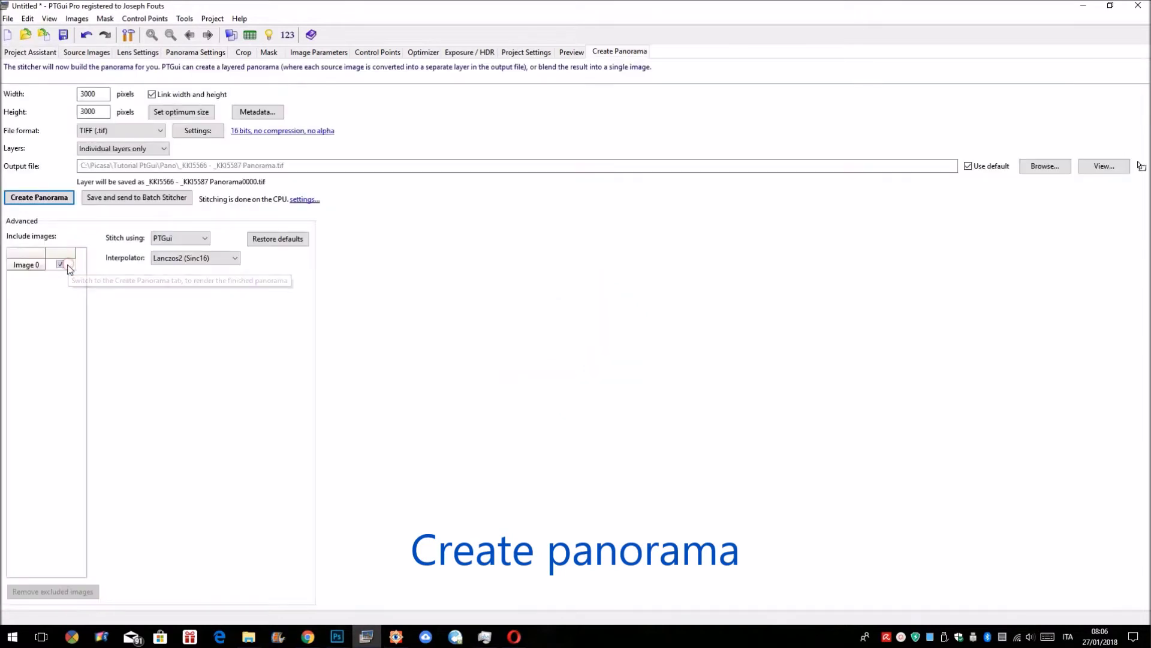
click(138, 132)
click(137, 144)
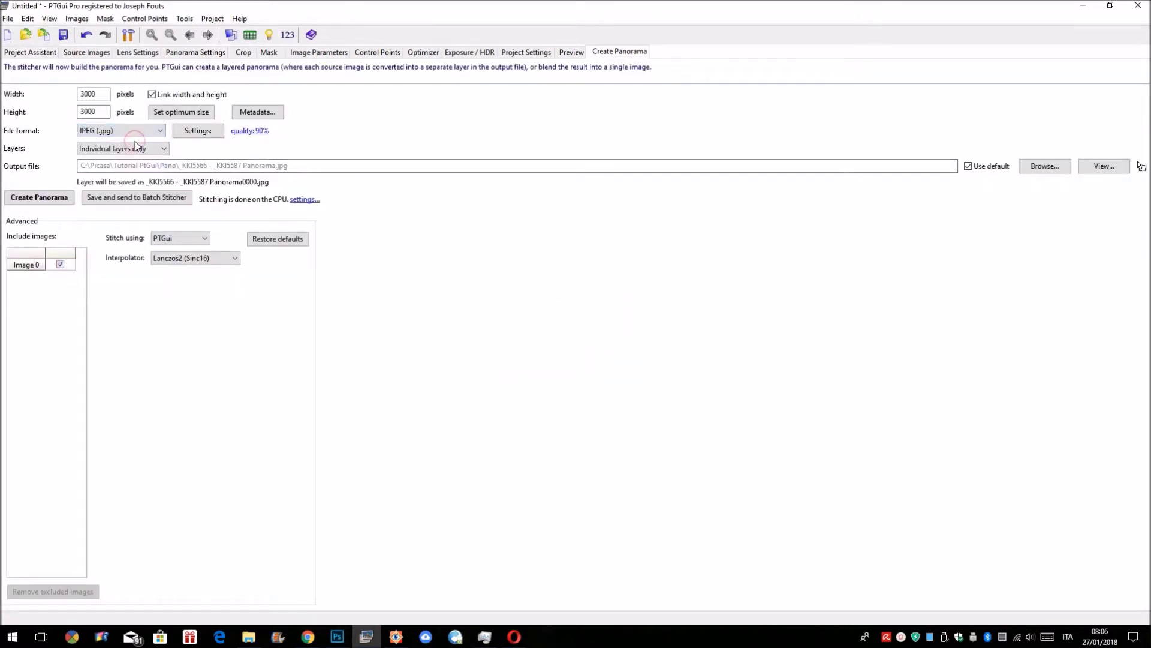
click(39, 198)
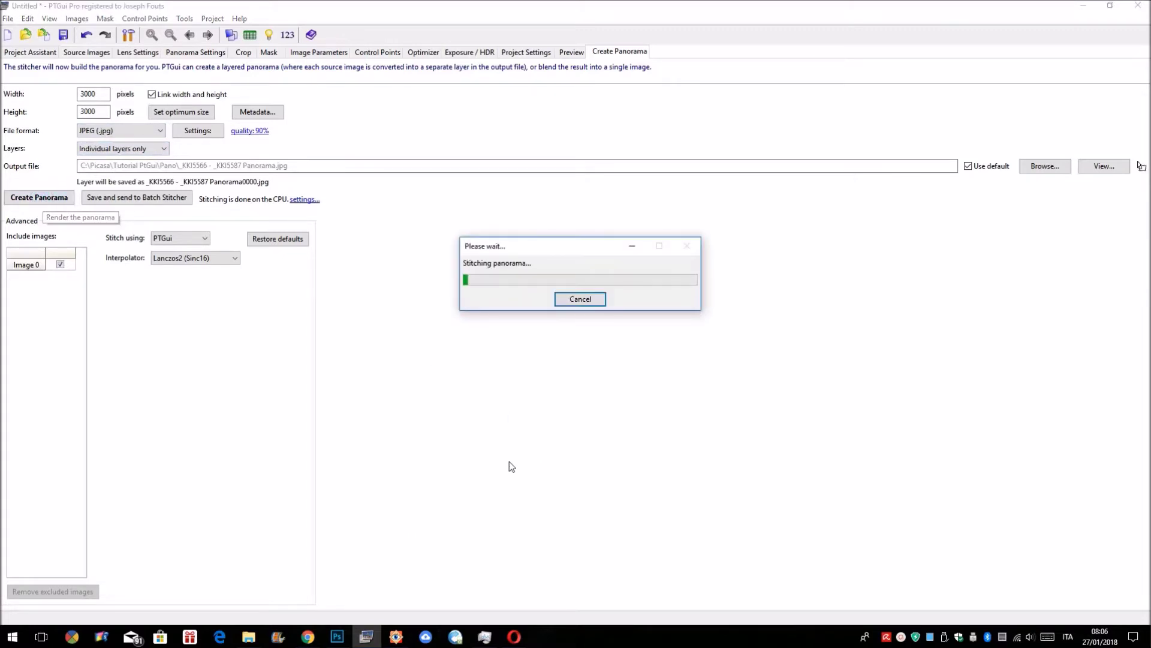
click(397, 637)
Inspect the 3000x3000 floor image full screen, then send it to Photoshop for editing.
click(898, 115)
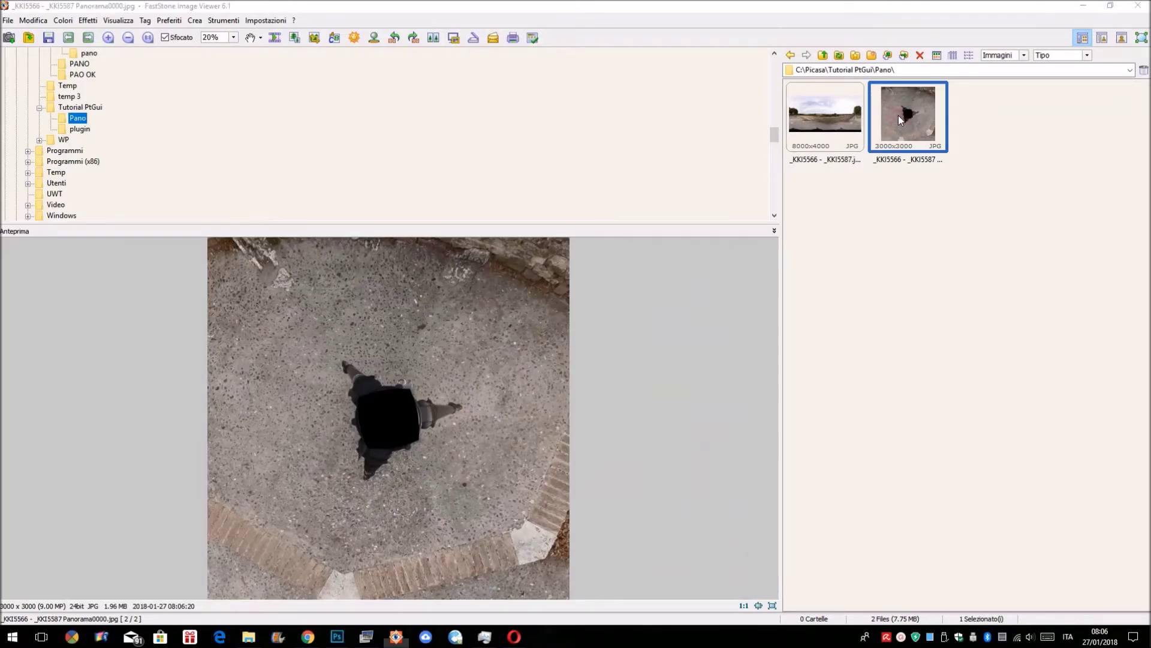
double_click(899, 115)
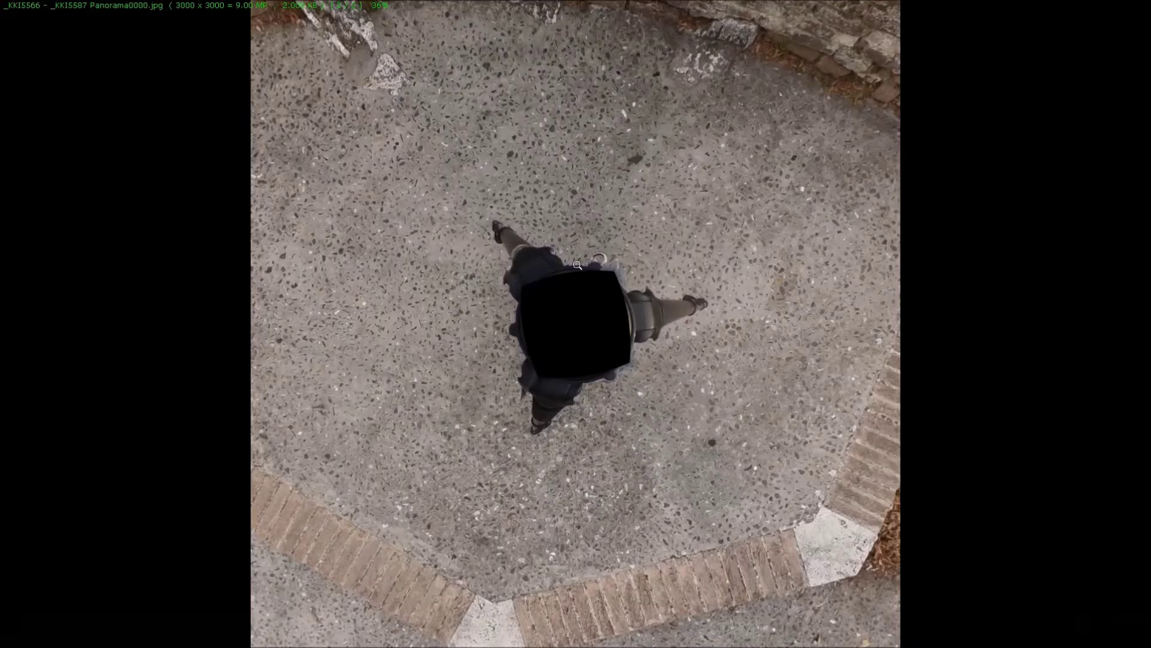
double_click(689, 416)
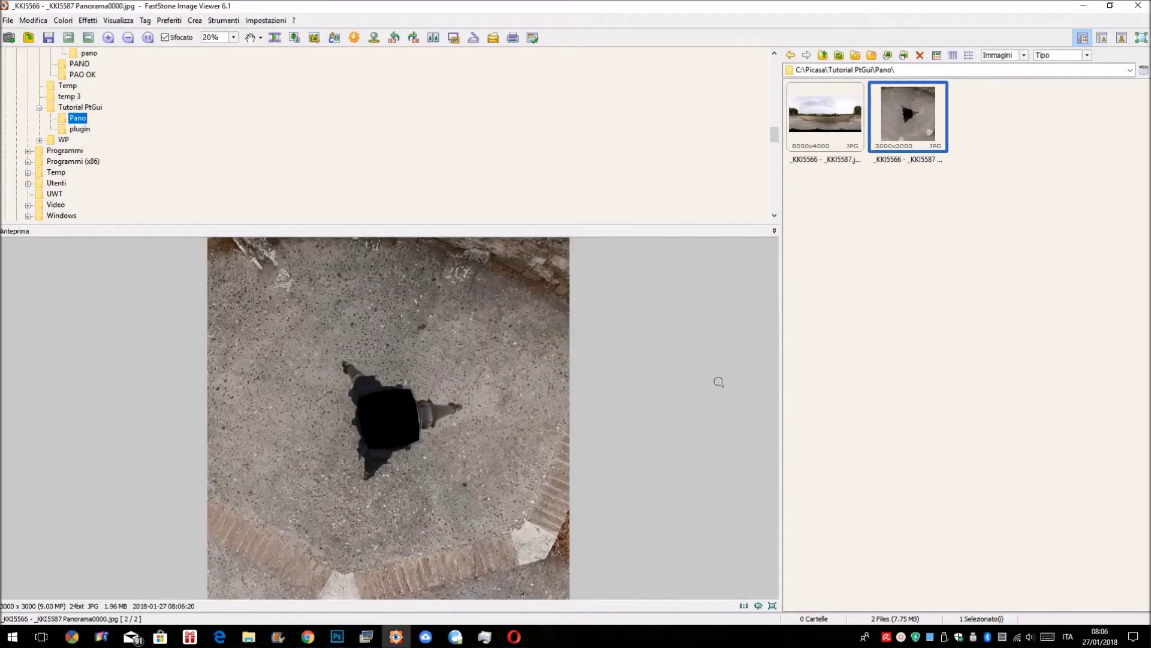
right_click(913, 107)
mouse_move(985, 140)
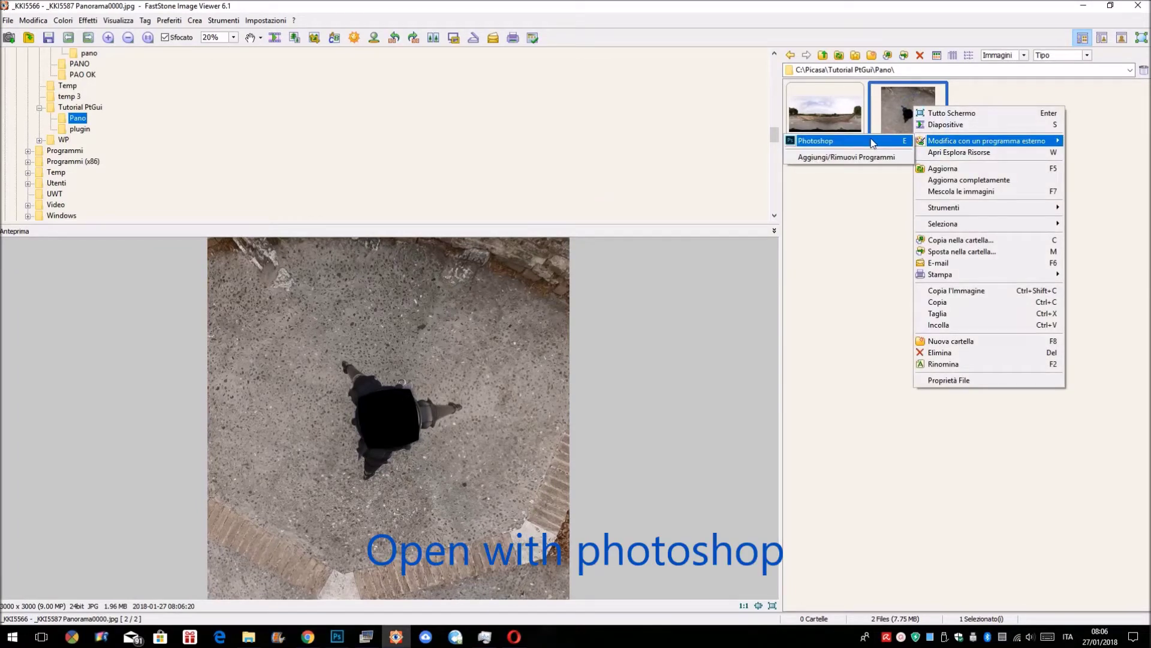
click(873, 142)
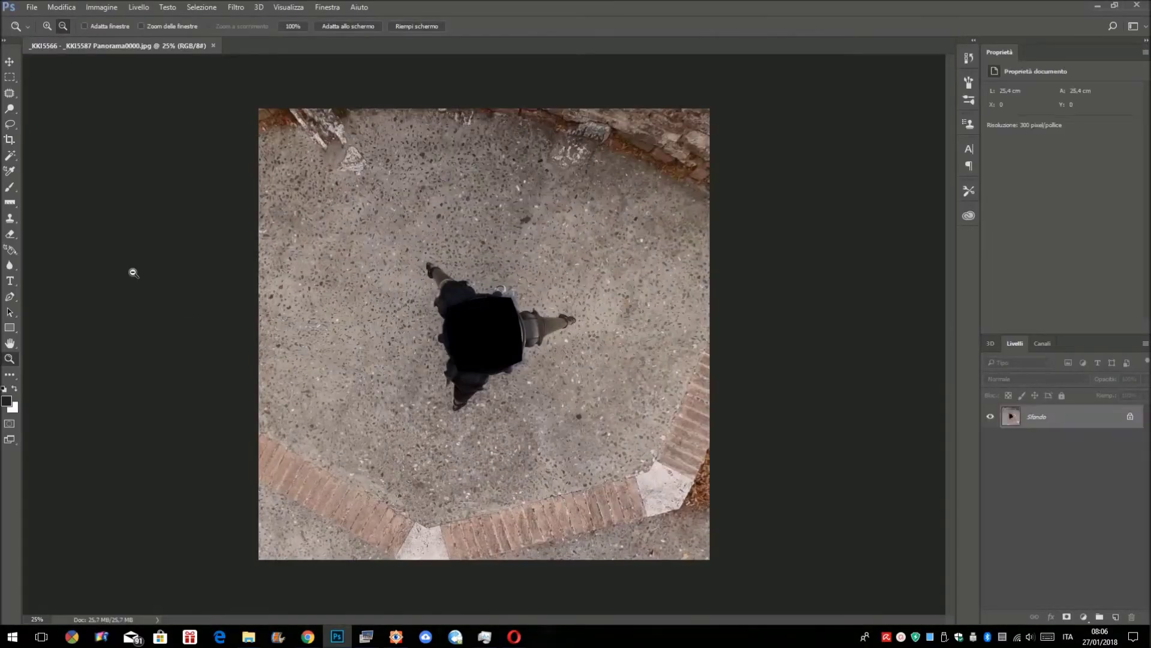
Patch out the tripod and its shadow with nearby pavement texture, then deselect.
click(9, 94)
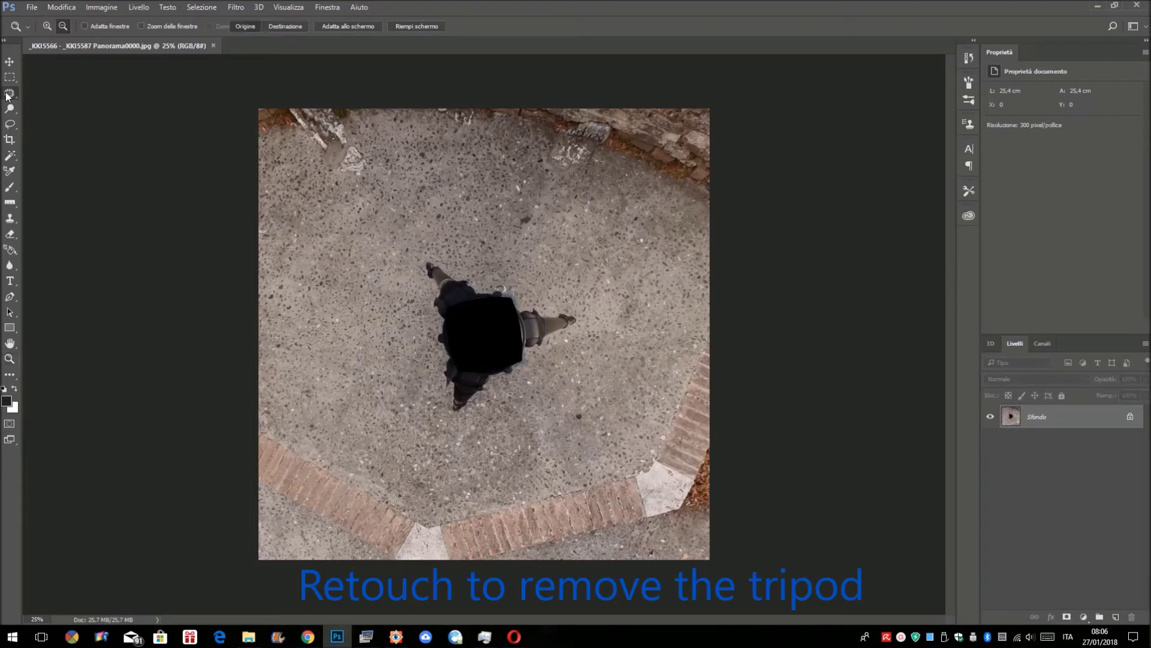
mouse_move(427, 319)
mouse_down()
mouse_move(429, 294)
mouse_move(476, 280)
mouse_move(539, 284)
mouse_move(582, 318)
mouse_move(570, 354)
mouse_move(473, 423)
mouse_move(432, 326)
mouse_up()
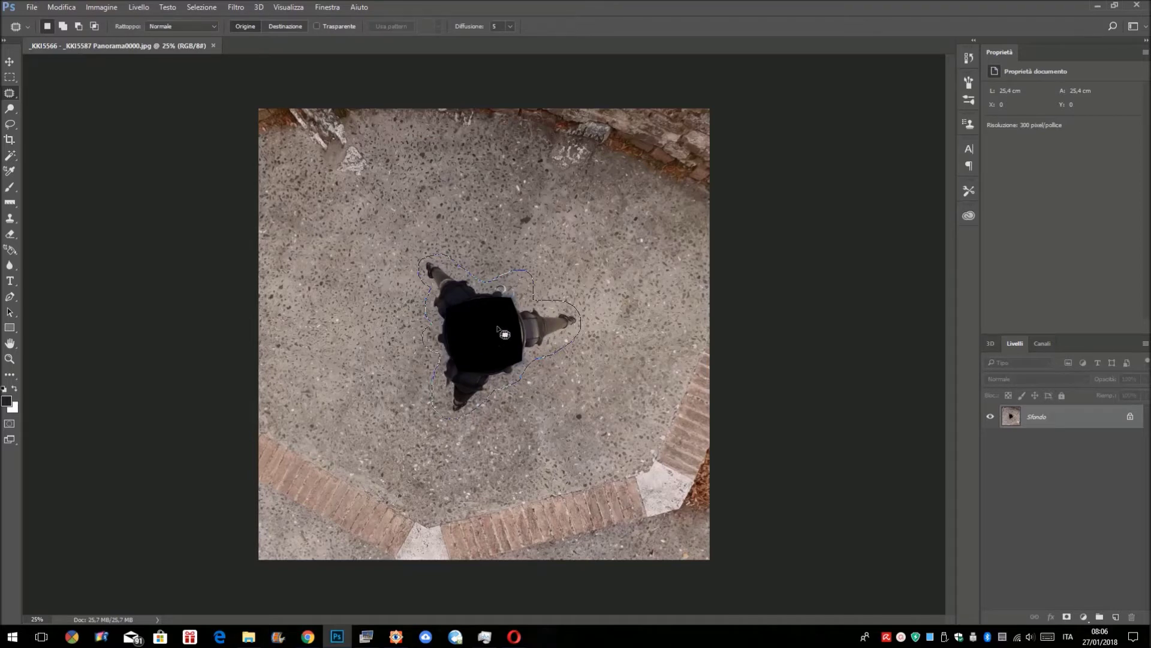
mouse_move(509, 330)
mouse_down()
mouse_move(365, 340)
mouse_move(342, 330)
mouse_up()
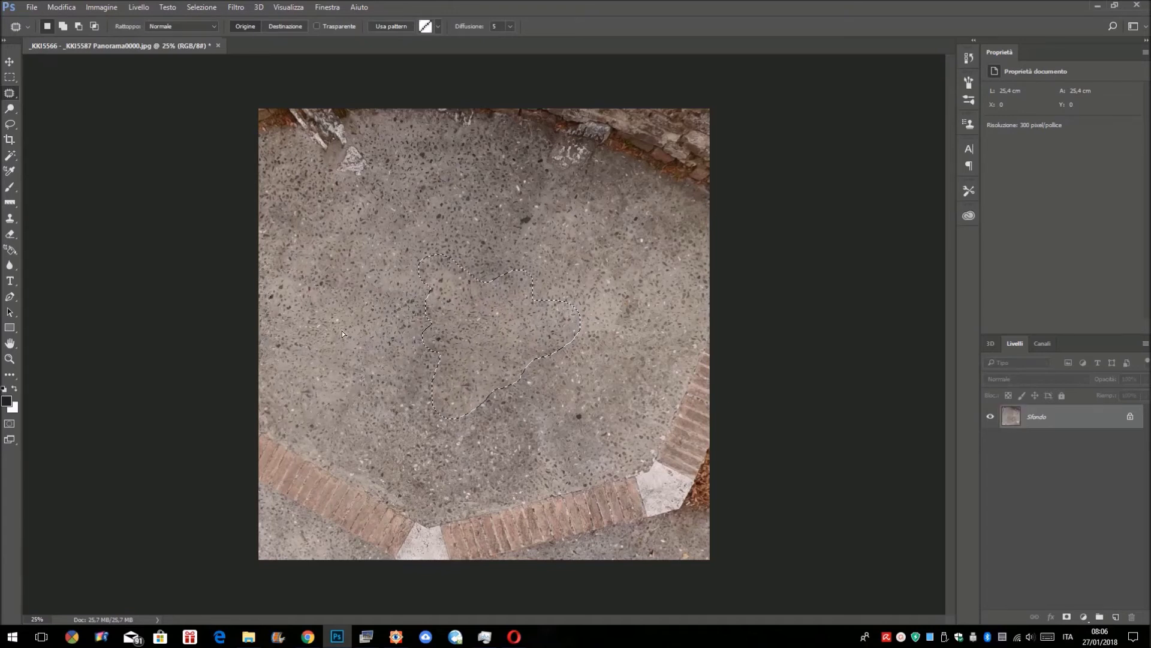
key(ctrl+d)
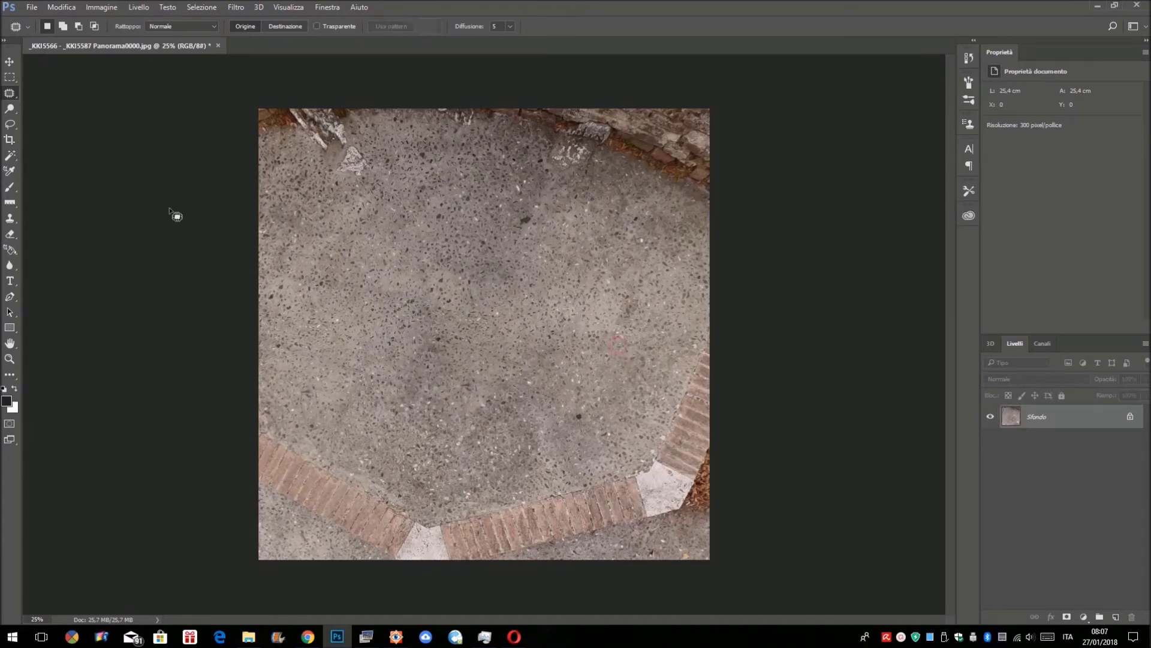
Save the retouched floor image over the original JPEG at quality 12 (Massima).
click(33, 7)
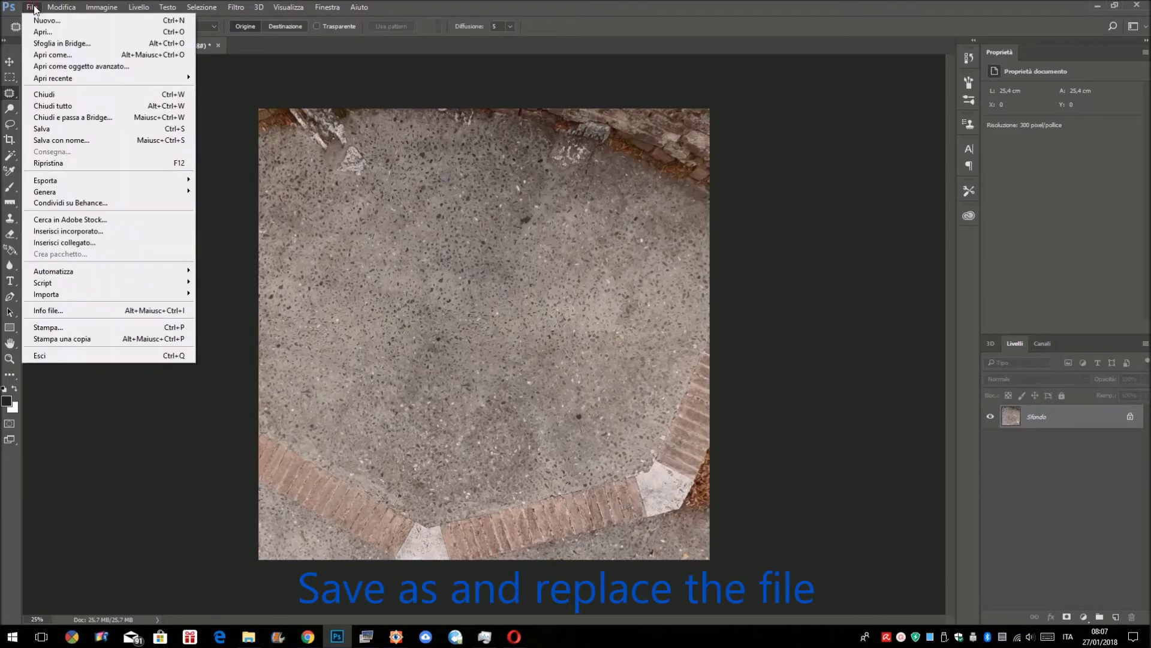
click(77, 141)
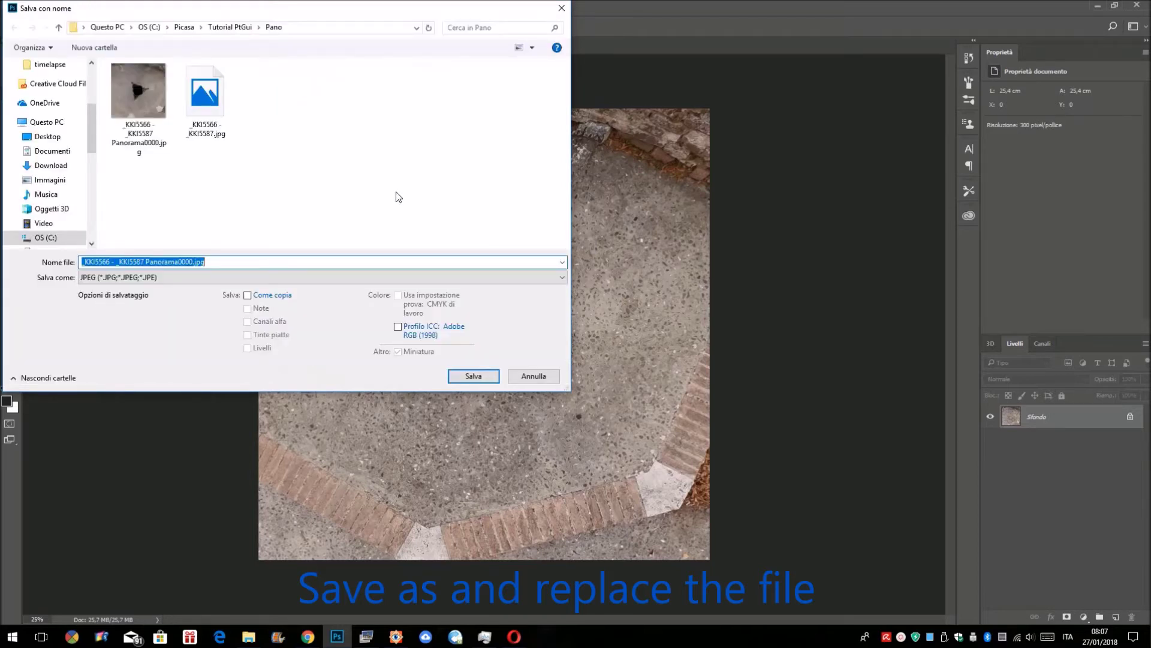
click(471, 376)
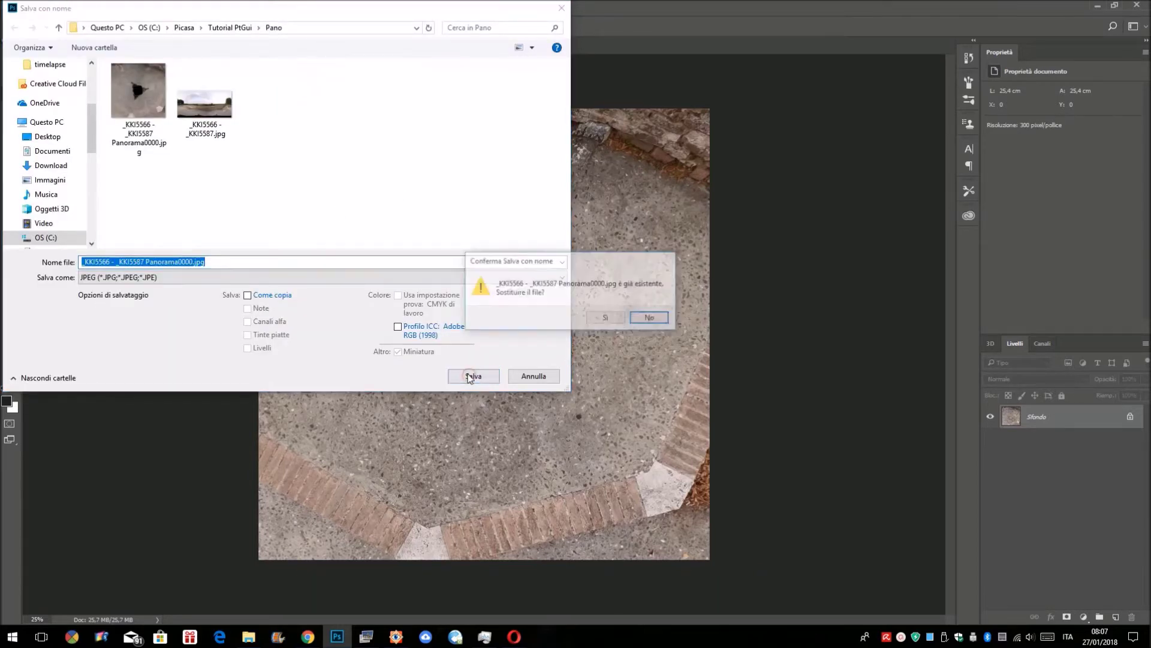
click(607, 318)
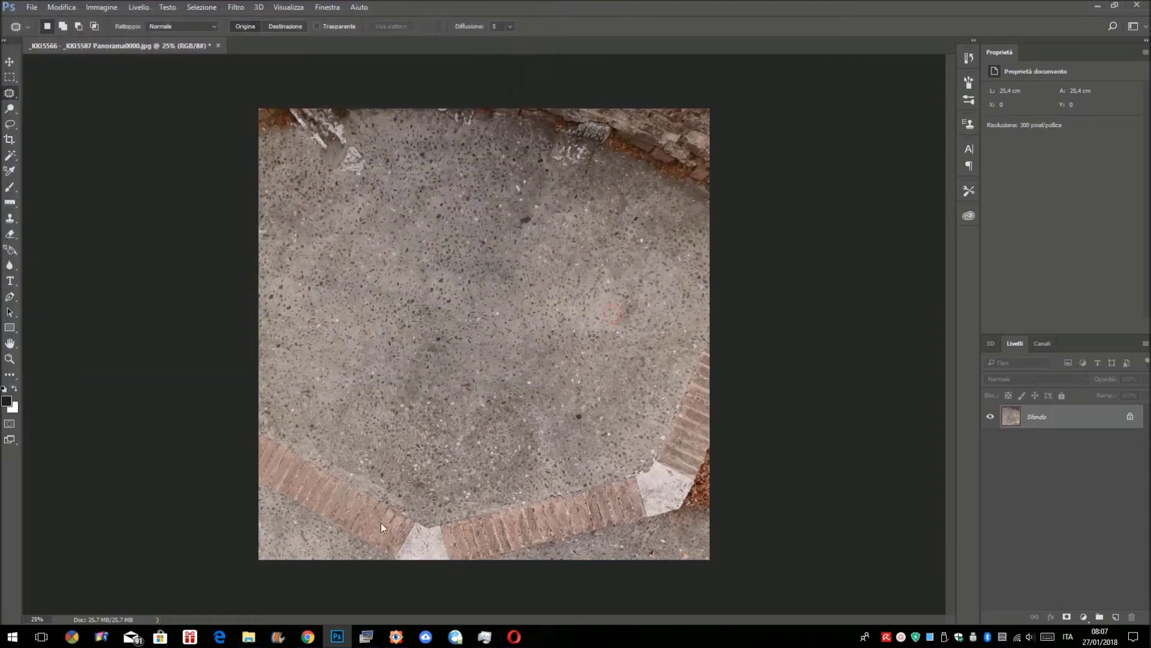
click(396, 637)
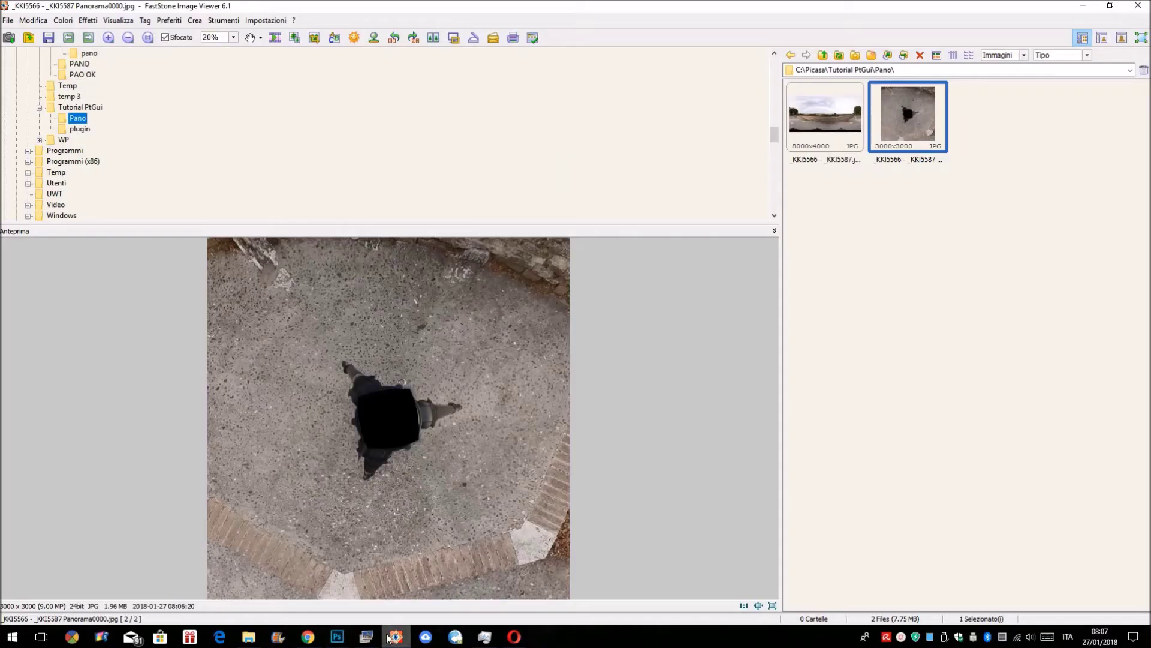
click(388, 638)
drag(590, 226, 600, 225)
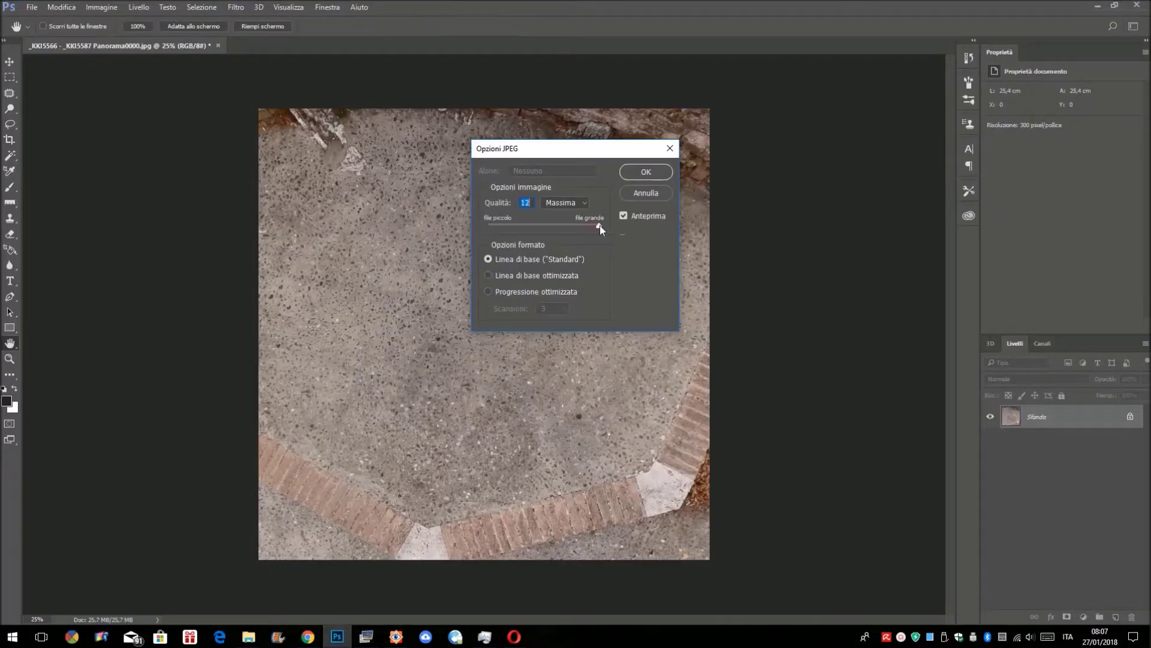
click(643, 173)
key(j)
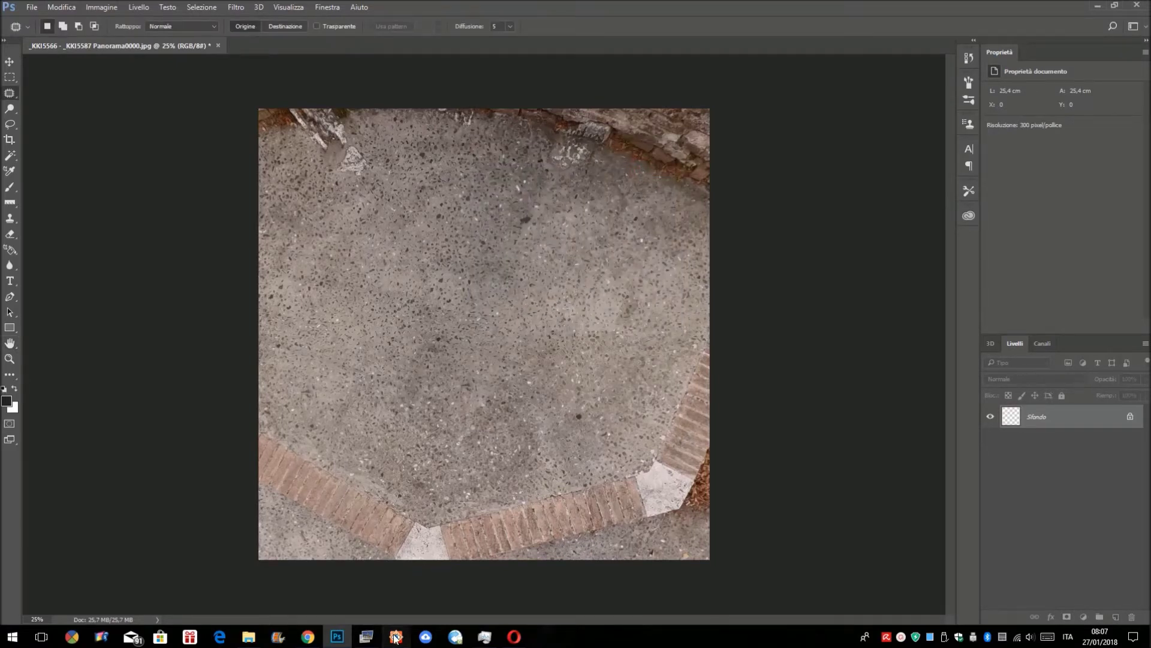
Check the tripod-free 3000x3000 floor image (3.70 MB) and carry it over to PTGui.
click(395, 638)
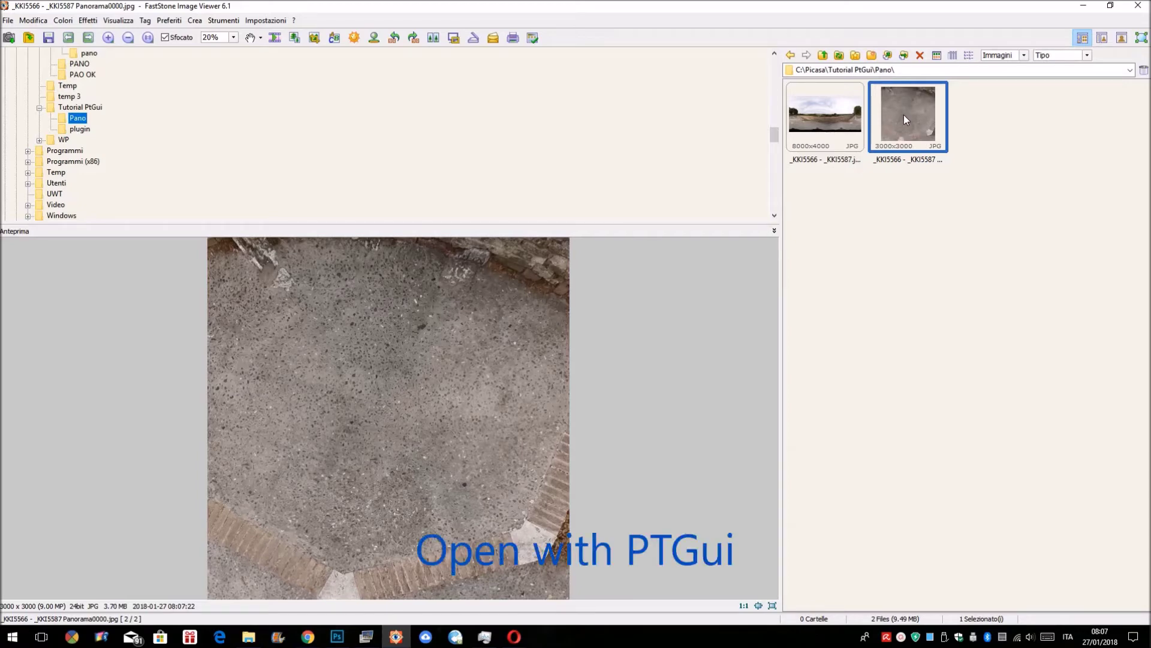
drag(904, 113, 629, 385)
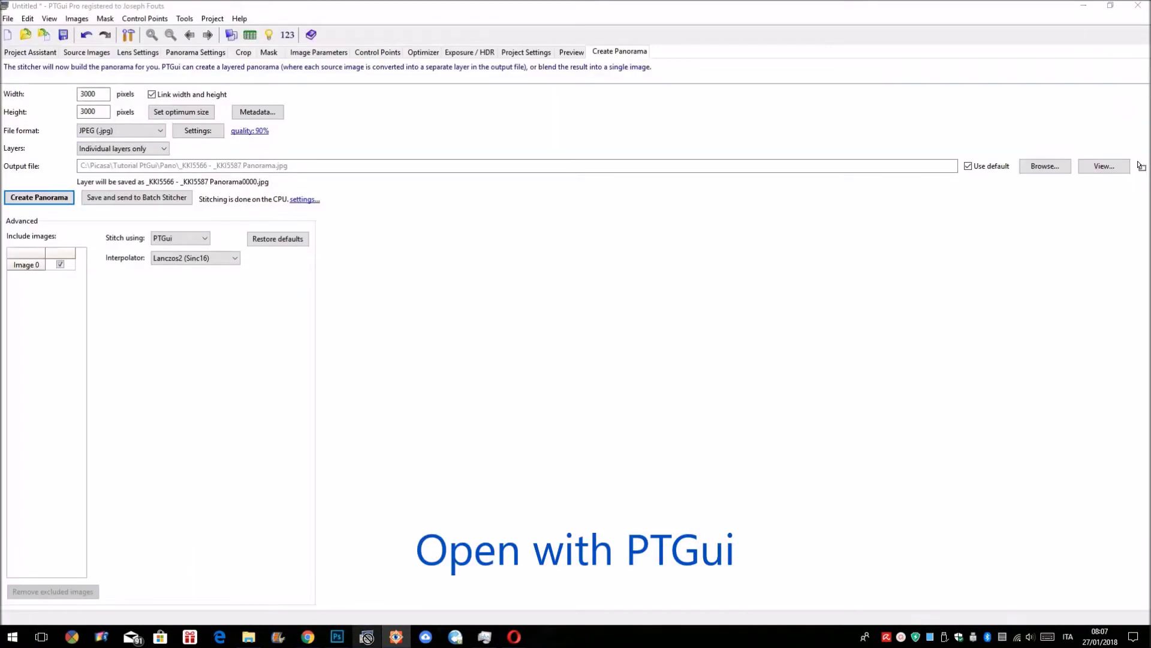
drag(378, 587, 338, 502)
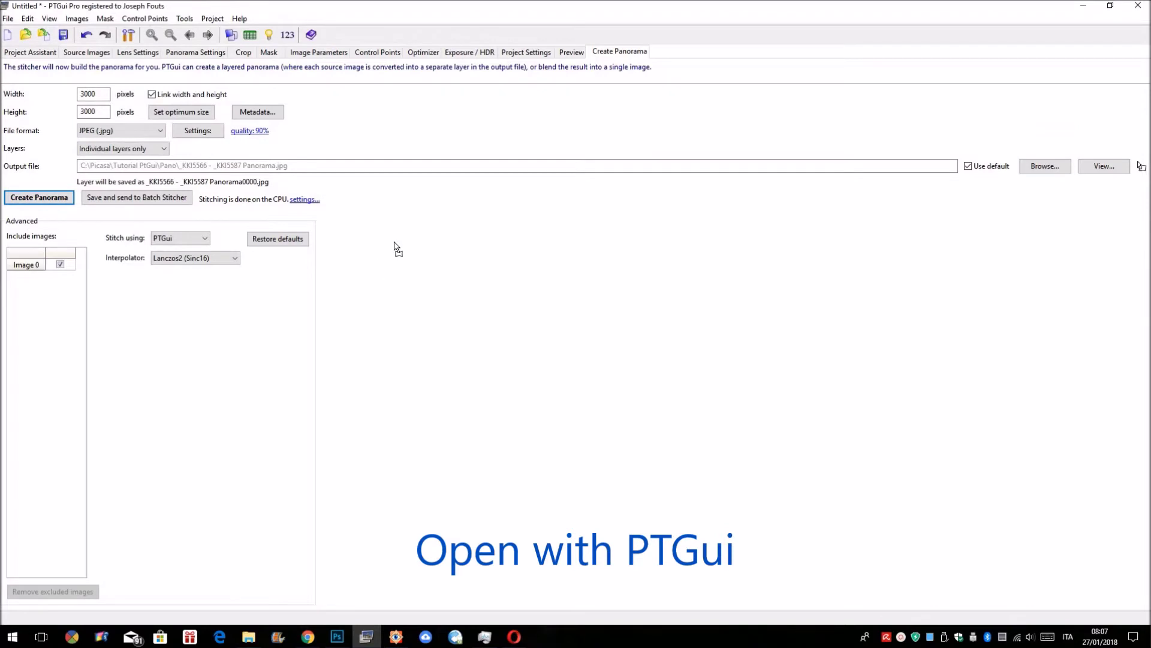
Add the retouched floor image to the PTGui project and apply the insert_floor template.
drag(396, 248, 395, 248)
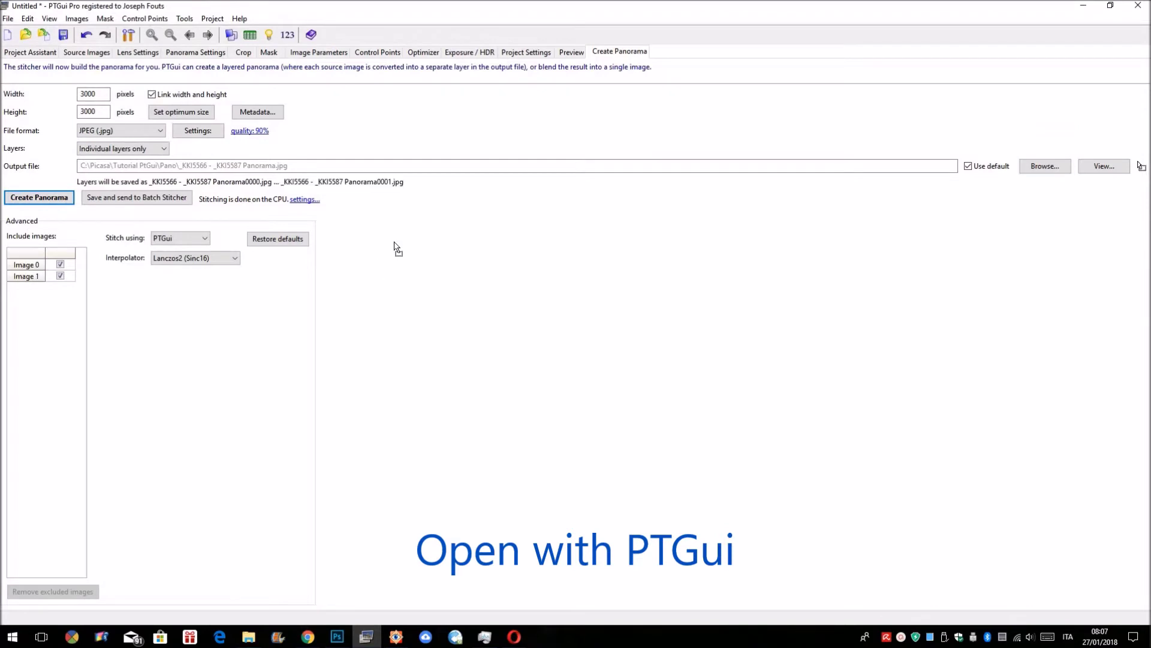
click(32, 52)
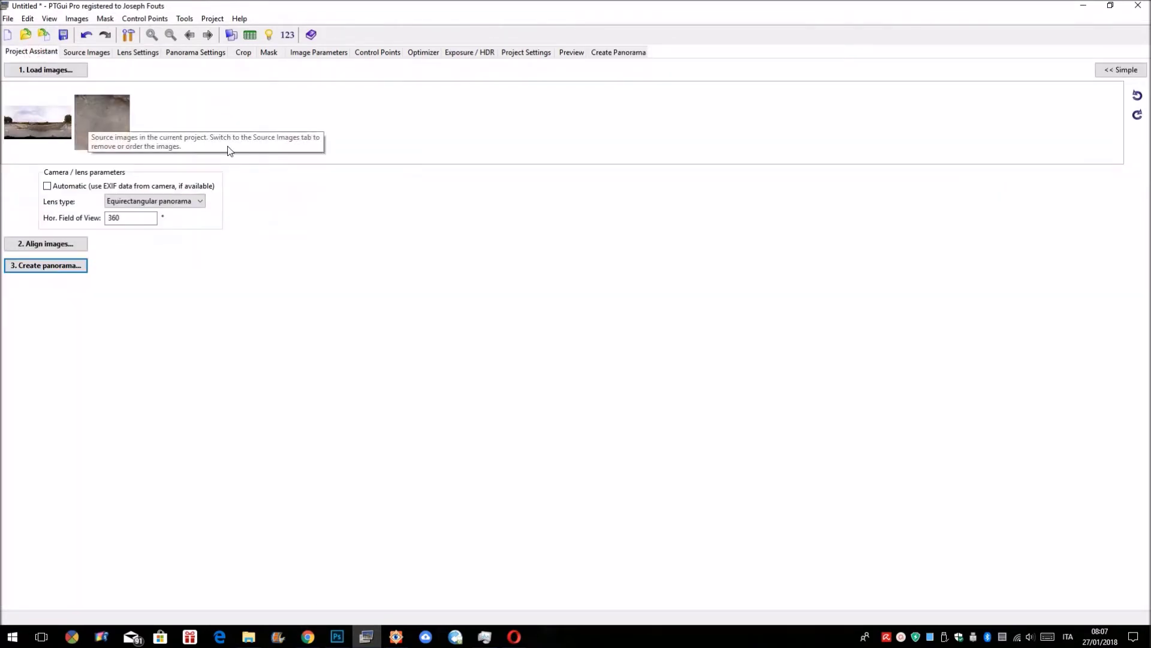
click(9, 20)
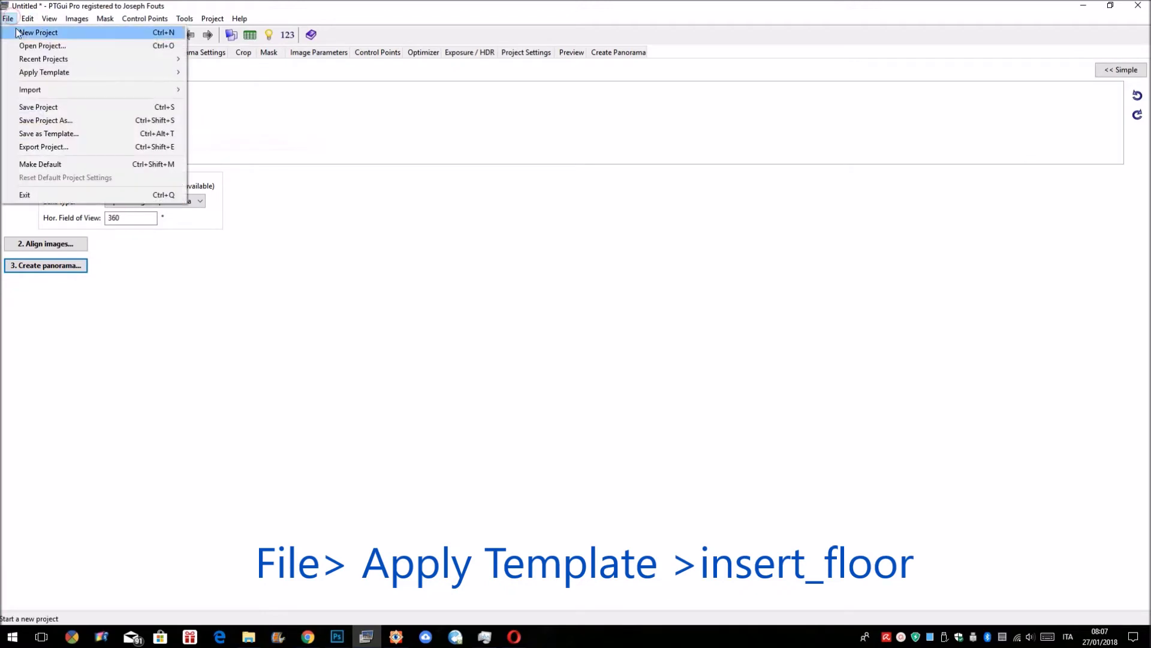
mouse_move(44, 72)
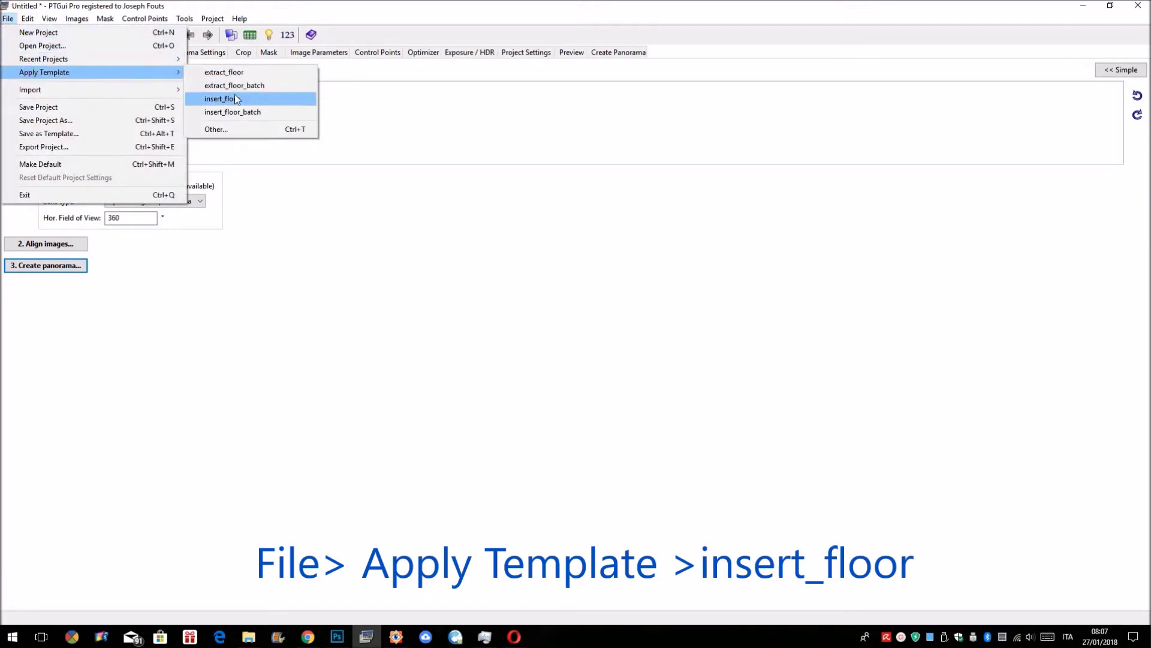
click(234, 99)
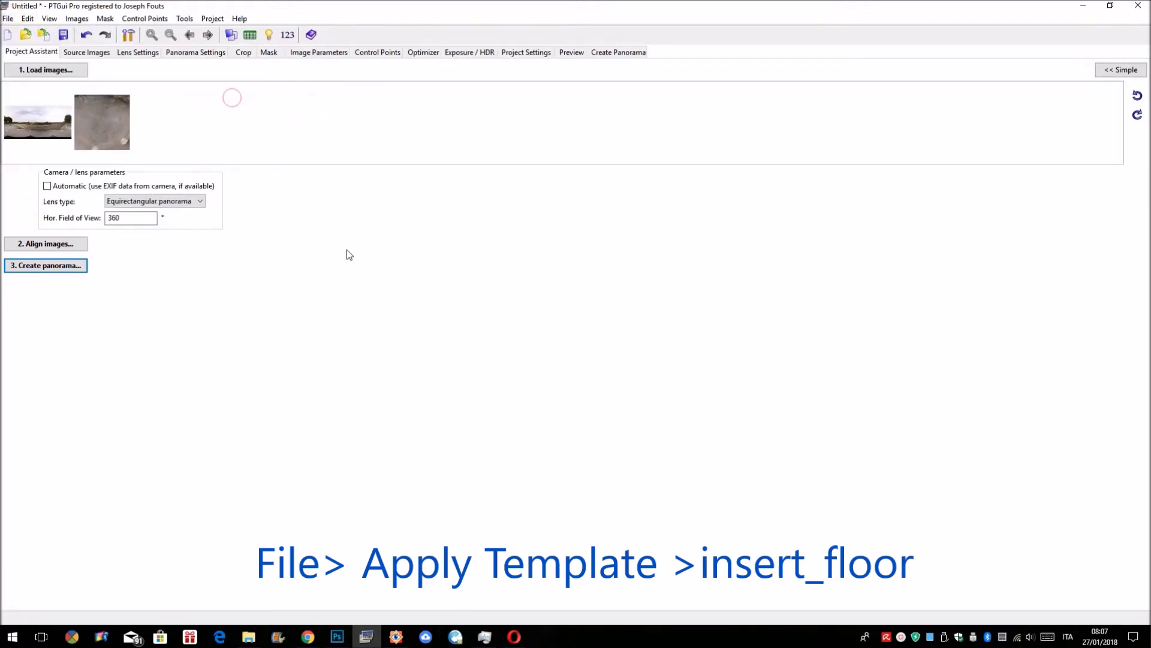
Stitch a 9424x4712 JPEG panorama with Image 0 included at optimum size.
click(58, 266)
click(153, 130)
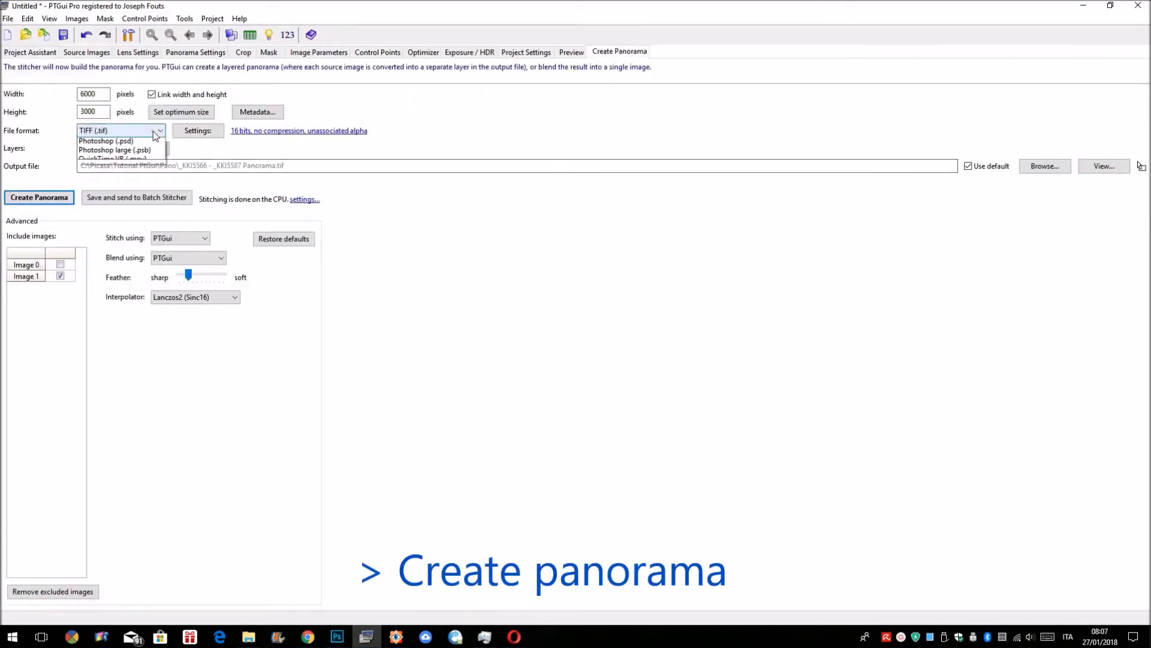
click(136, 144)
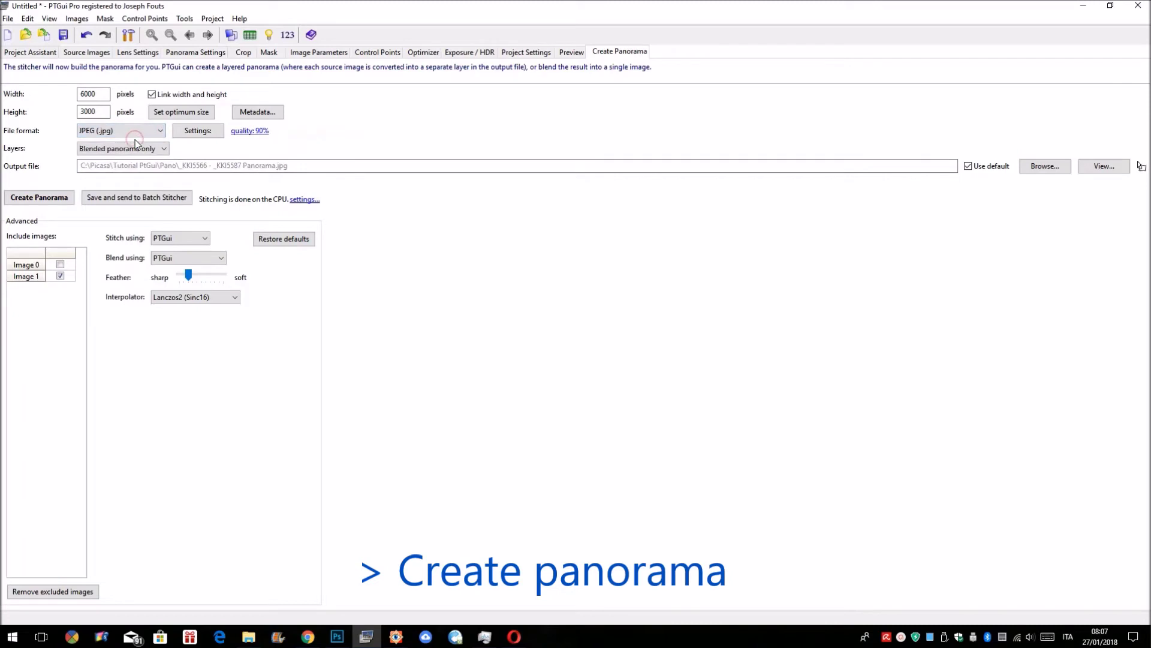
click(60, 265)
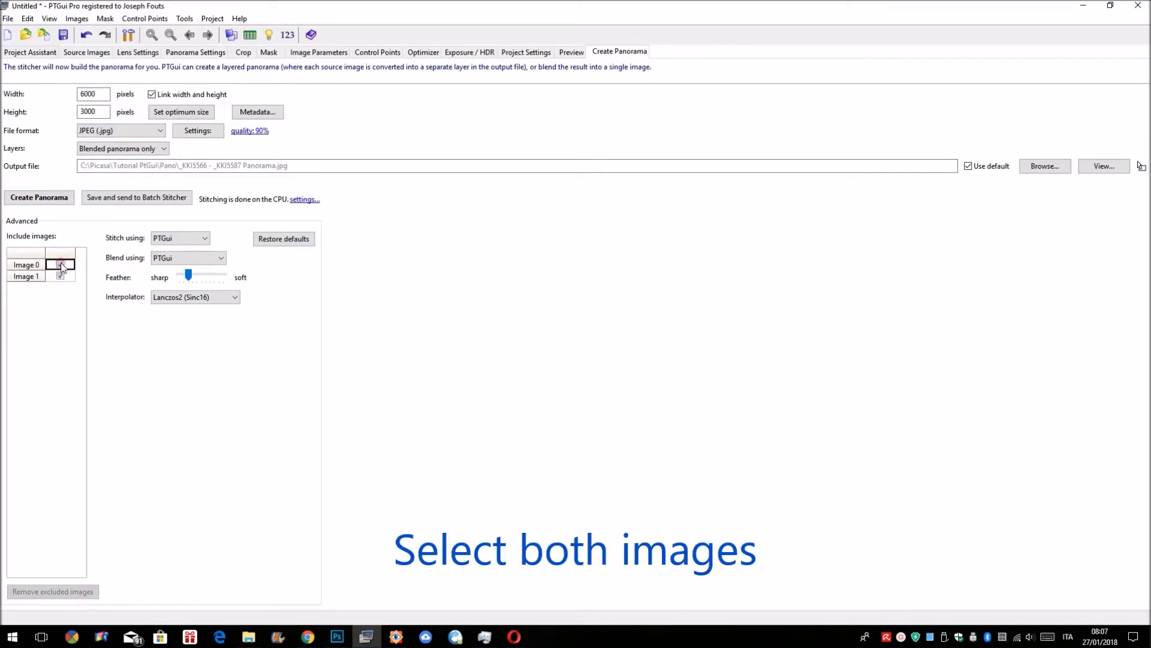
click(183, 115)
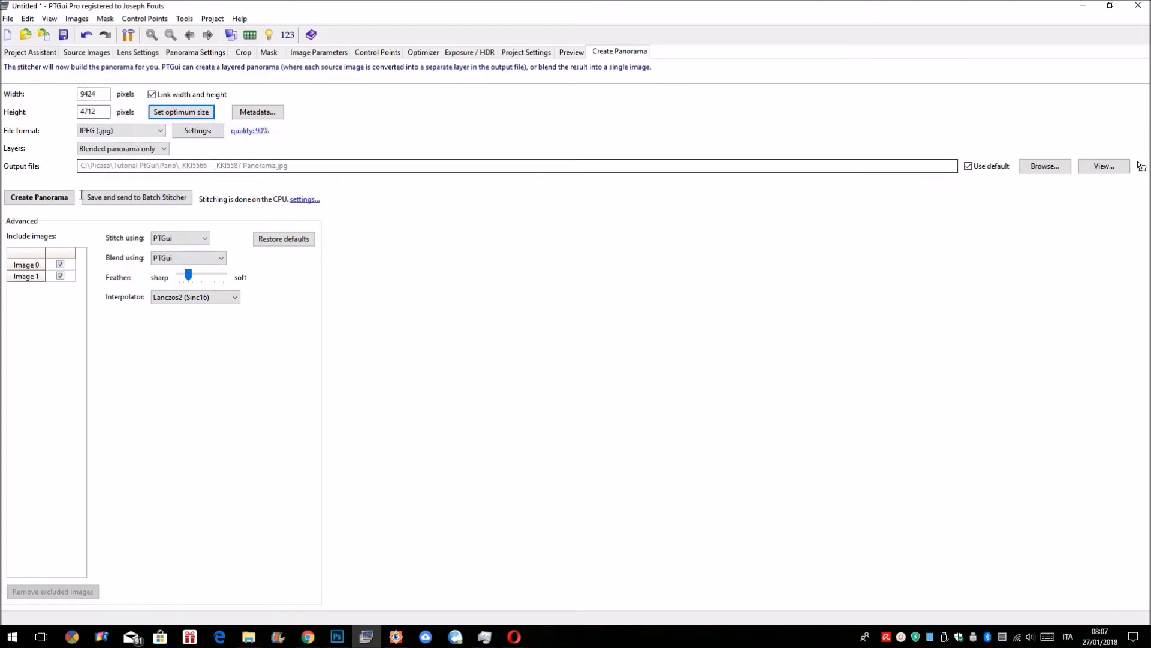
click(45, 200)
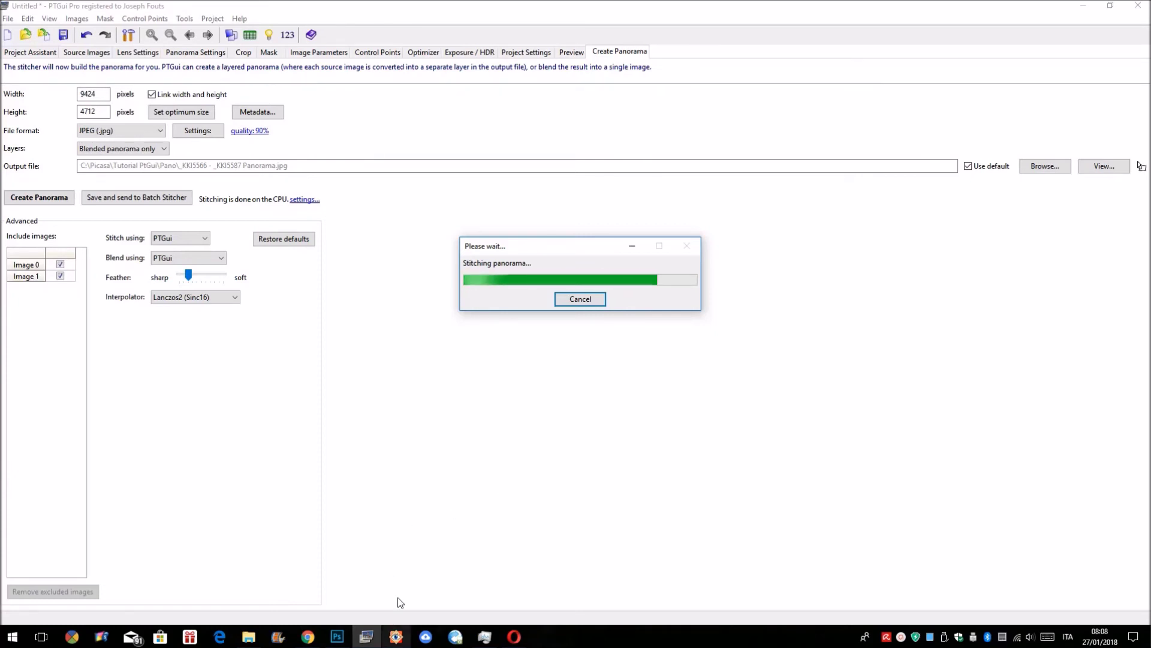
Switch back to FastStone Image Viewer while the 9424x4712 panorama finishes stitching.
click(396, 638)
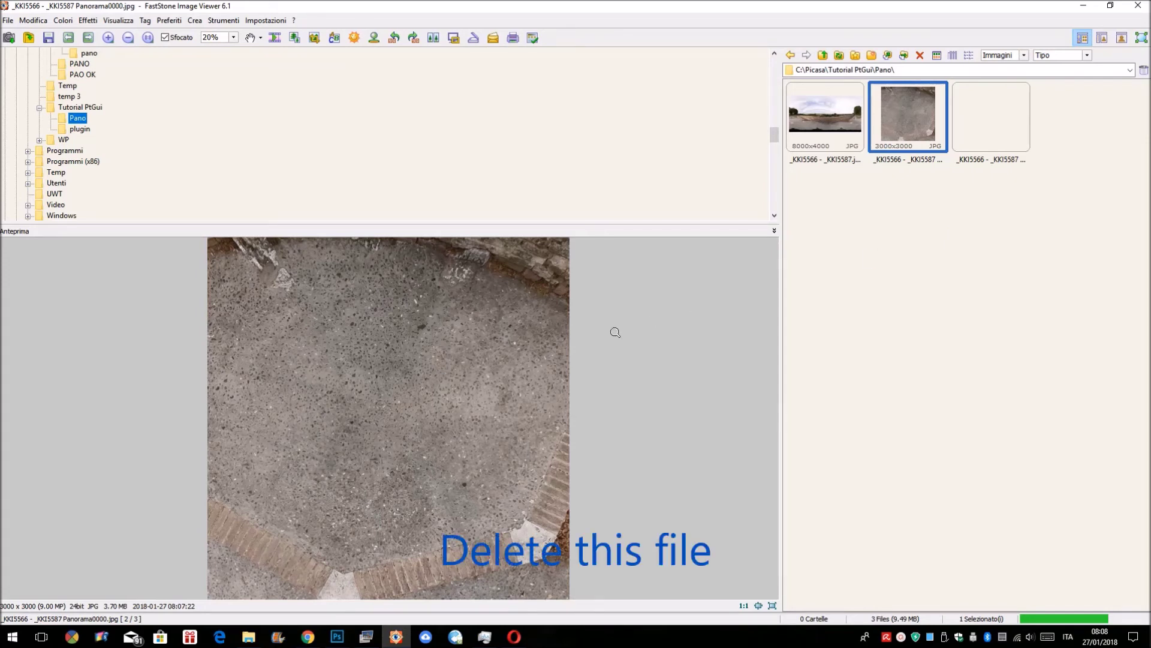
Delete the temporary 3000×3000 floor image to the Recycle Bin, keeping the 9424×4712 panorama.
right_click(901, 117)
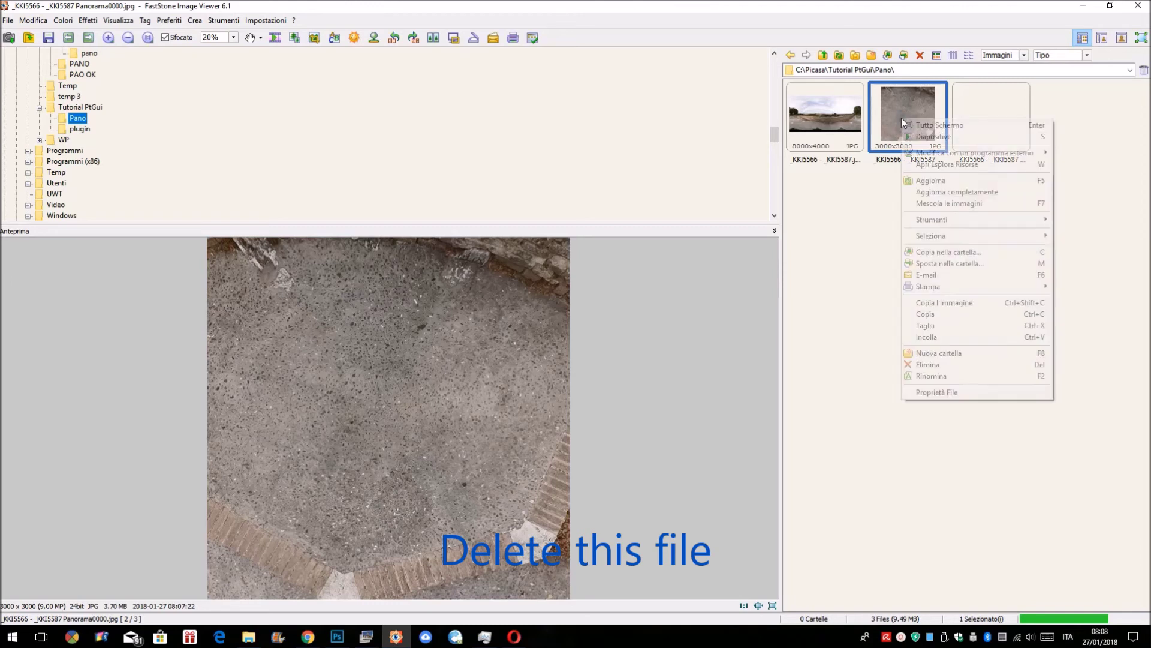
click(931, 364)
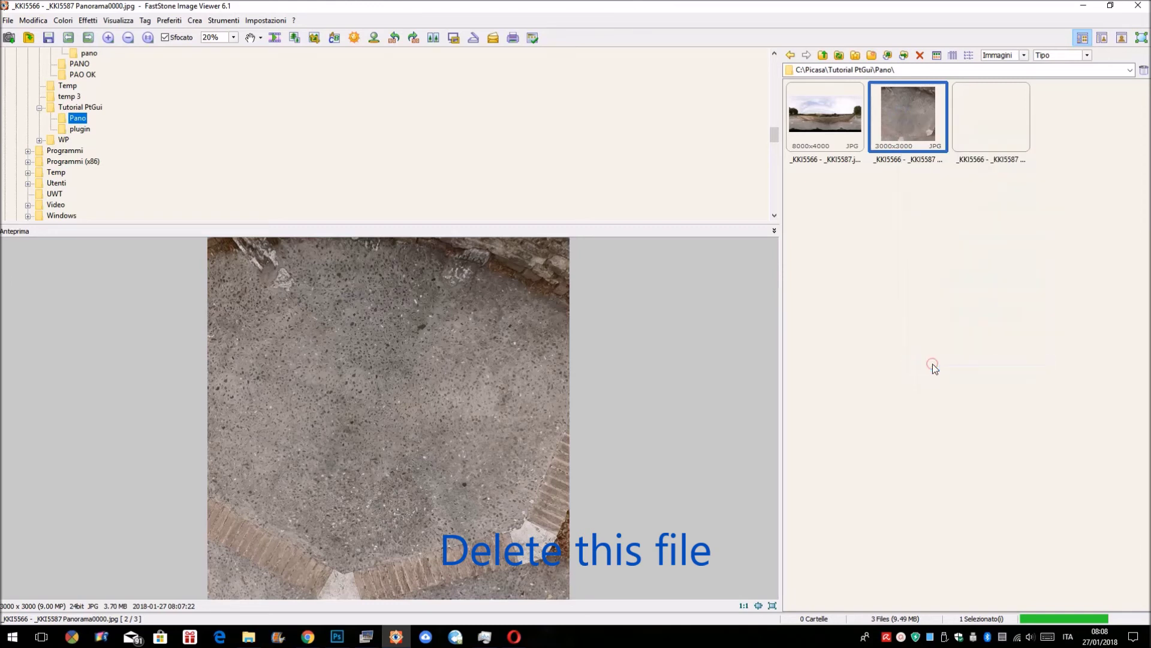
click(626, 335)
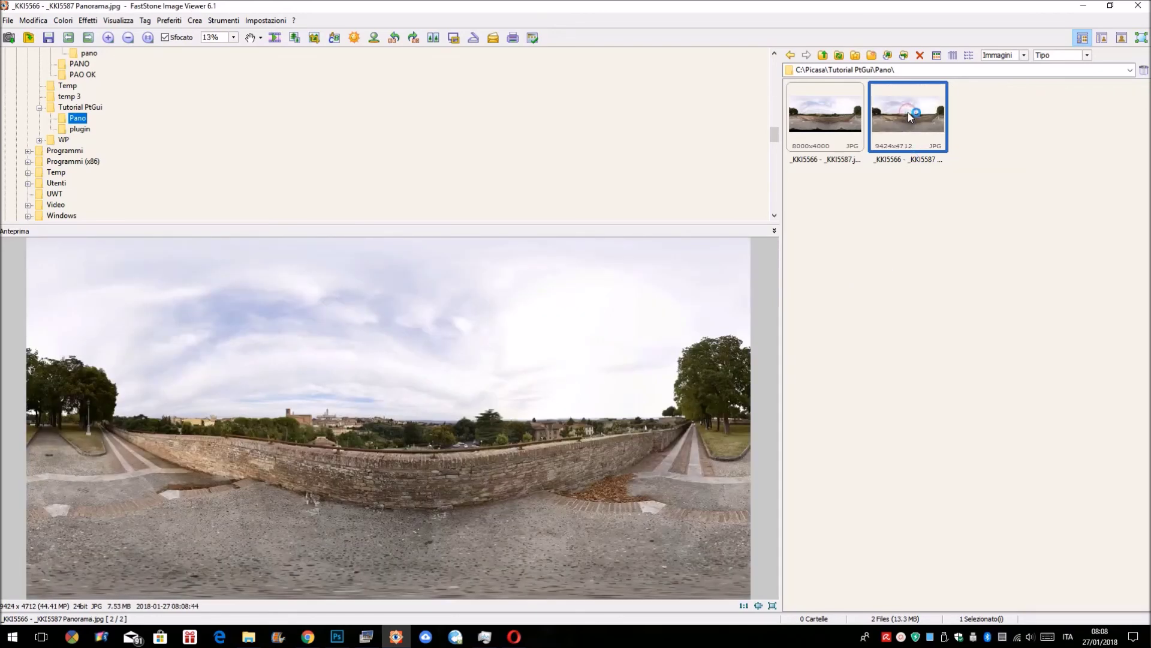
click(822, 122)
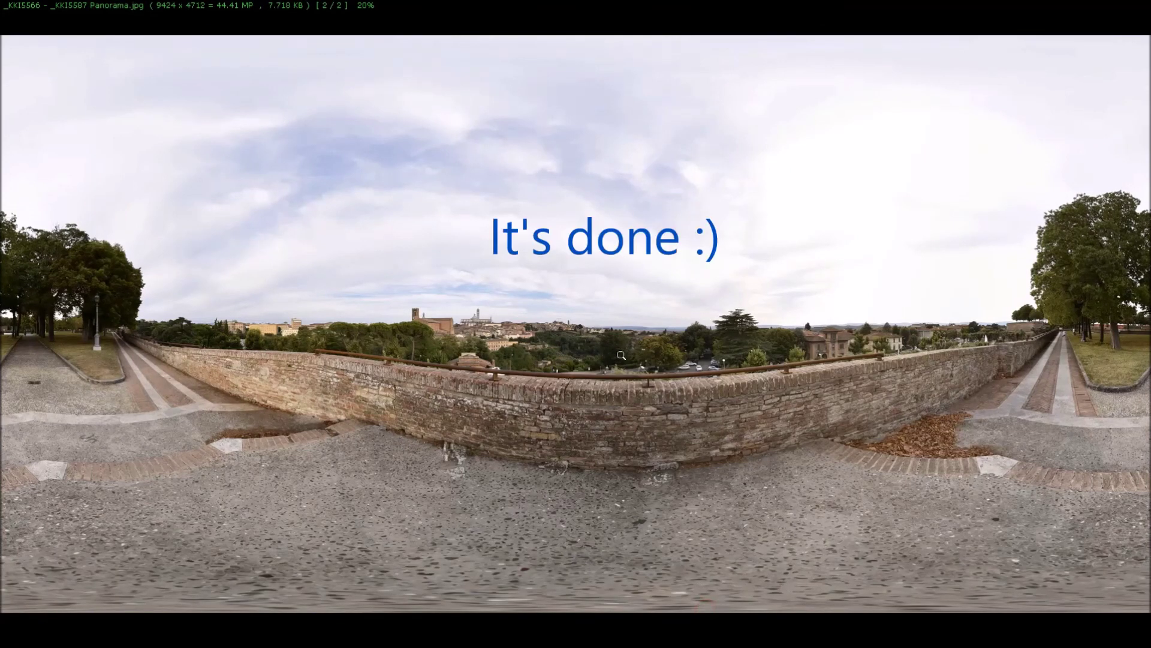
click(632, 293)
double_click(632, 293)
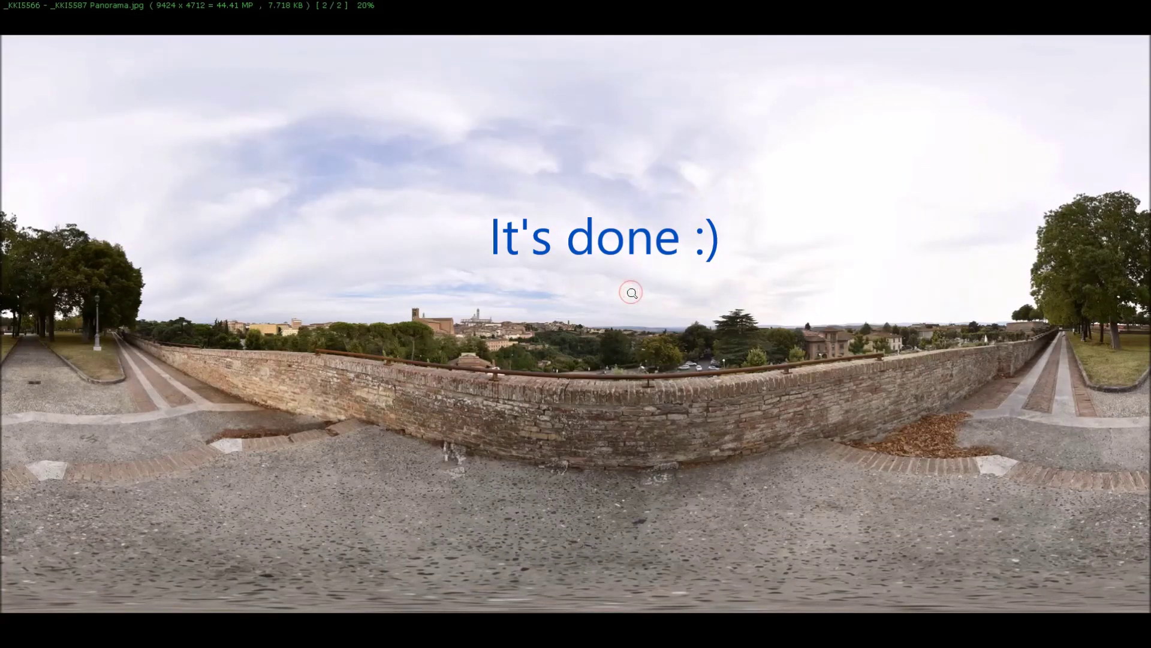